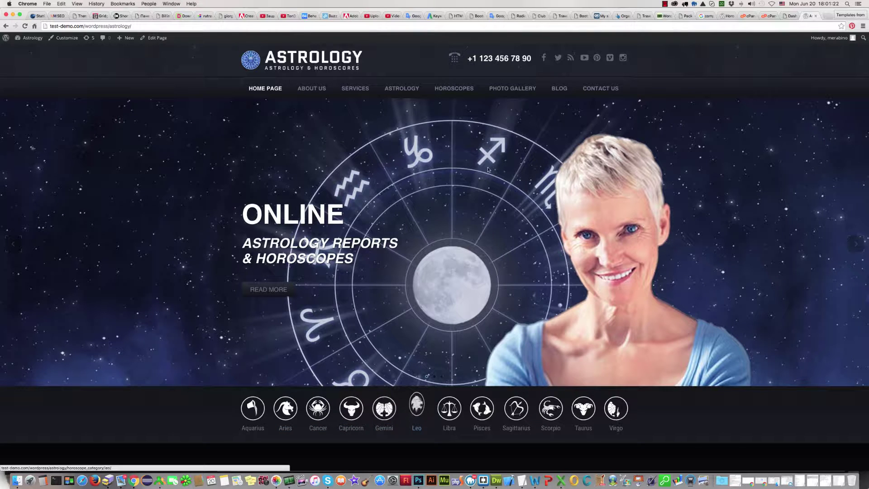
Visit the site's horoscope page and home page, then go to the admin dashboard's Horoscope list.
{"action": "left_click", "coordinate": [450, 89]}
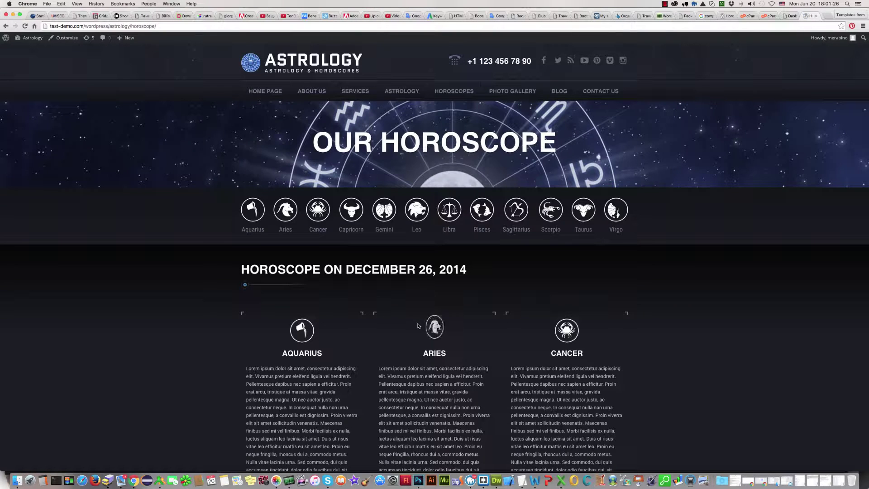
{"action": "left_click", "coordinate": [258, 91]}
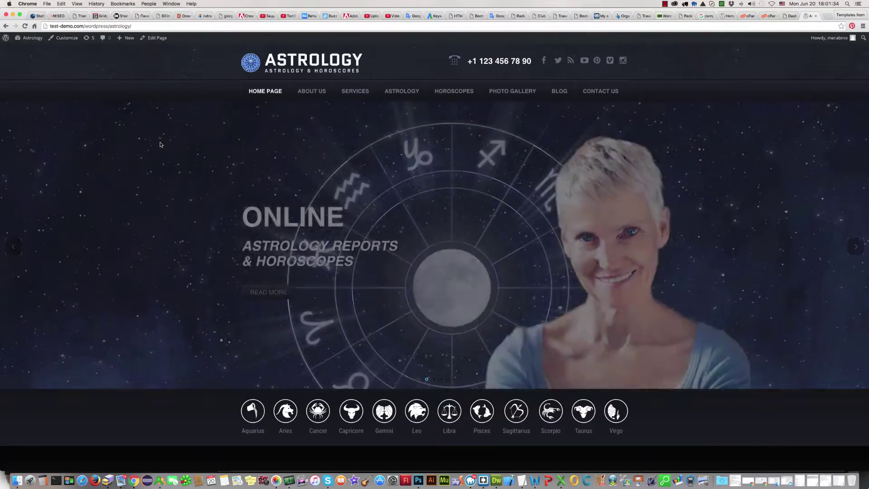
{"action": "mouse_move", "coordinate": [28, 38]}
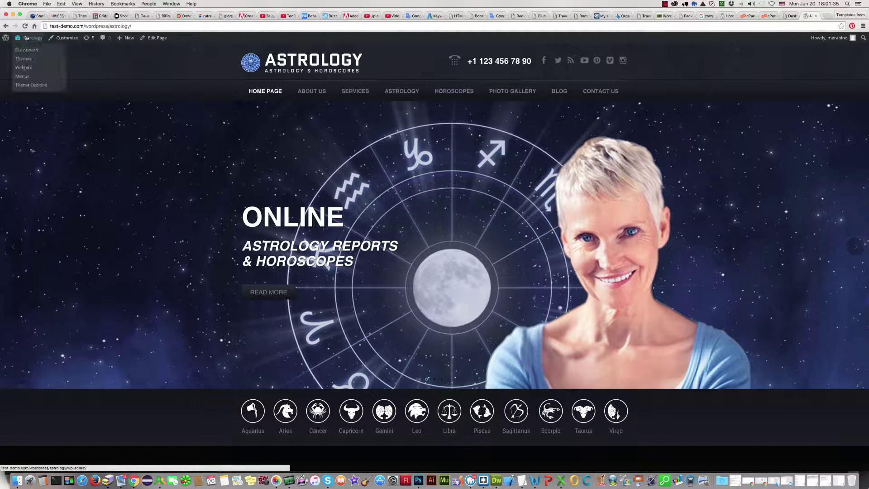
{"action": "left_click", "coordinate": [27, 50]}
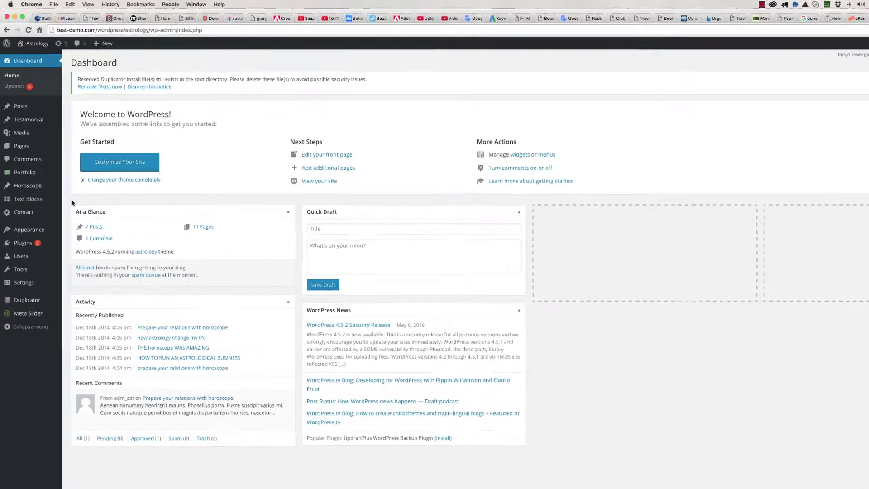
{"action": "mouse_move", "coordinate": [32, 164]}
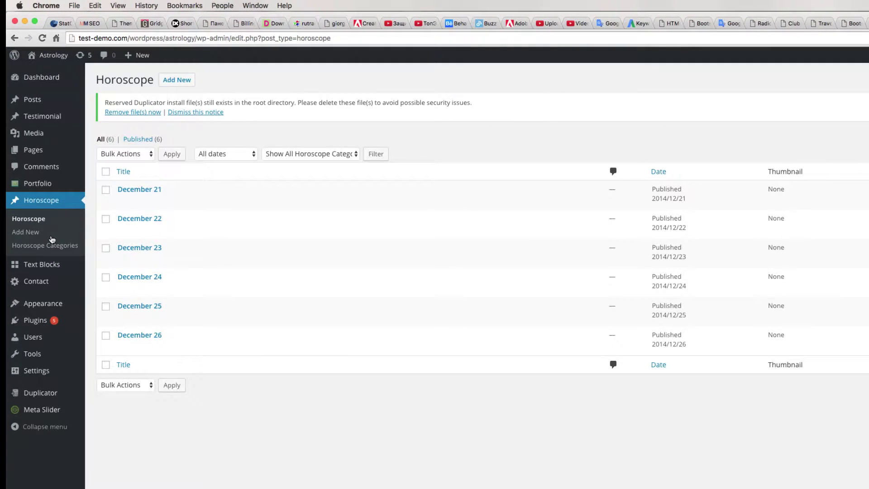
Open Horoscope Categories to list the zodiac signs, starting with Aquarius.
{"action": "left_click", "coordinate": [26, 246]}
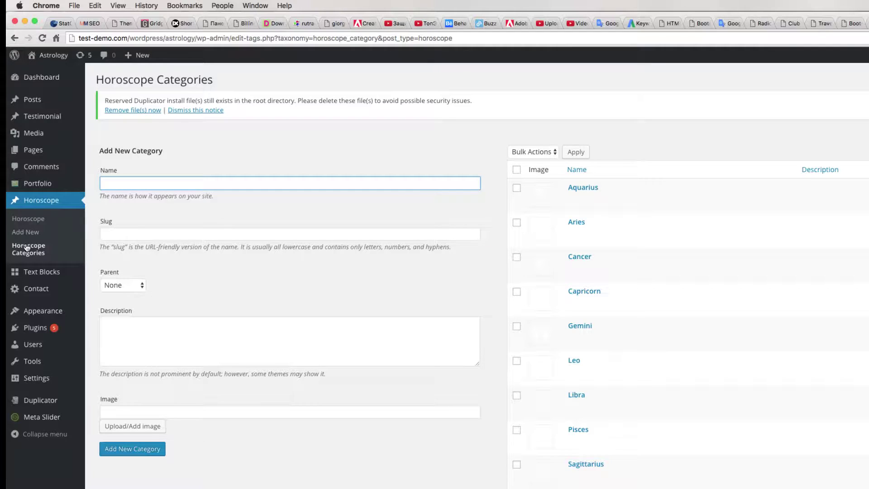
{"action": "mouse_move", "coordinate": [567, 194]}
Rename the Aquarius category to Aclaus with slug aclaus and save it.
{"action": "left_click", "coordinate": [574, 200]}
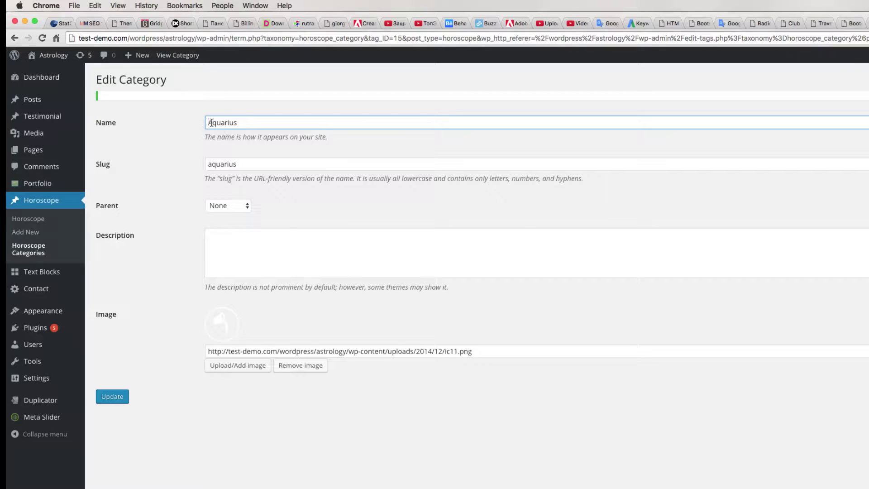
{"action": "left_click_drag", "start_coordinate": [211, 123], "coordinate": [346, 123]}
{"action": "type", "text": "claus"}
{"action": "left_click_drag", "start_coordinate": [211, 164], "coordinate": [291, 162]}
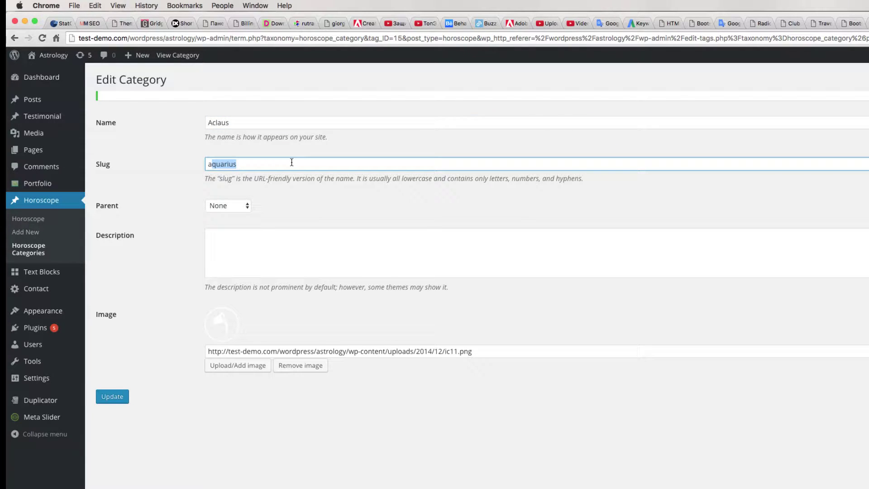
{"action": "type", "text": "claus"}
{"action": "left_click", "coordinate": [104, 400]}
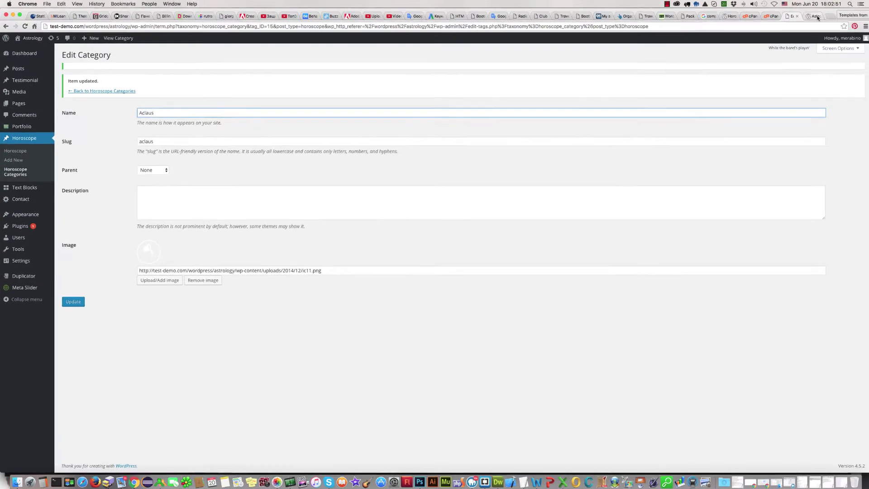
{"action": "key", "text": "ctrl+Tab"}
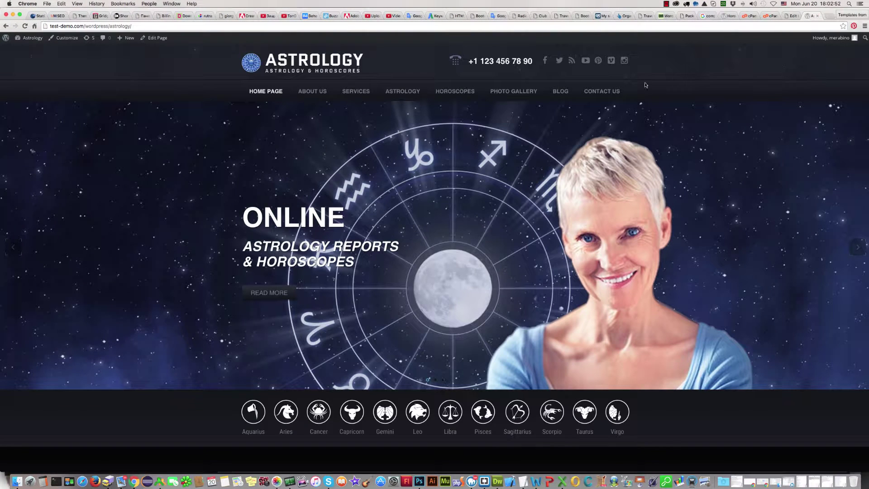
Check Aclaus on the home page and horoscope overview, then return to Edit Category.
{"action": "left_click", "coordinate": [272, 92]}
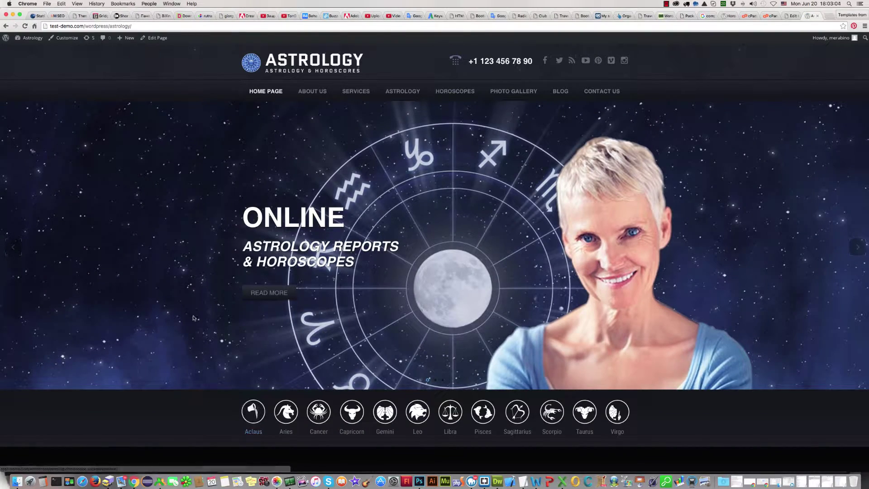
{"action": "scroll", "coordinate": [271, 340], "scroll_direction": "down", "scroll_amount": 6}
{"action": "scroll", "coordinate": [365, 205], "scroll_direction": "up", "scroll_amount": 7}
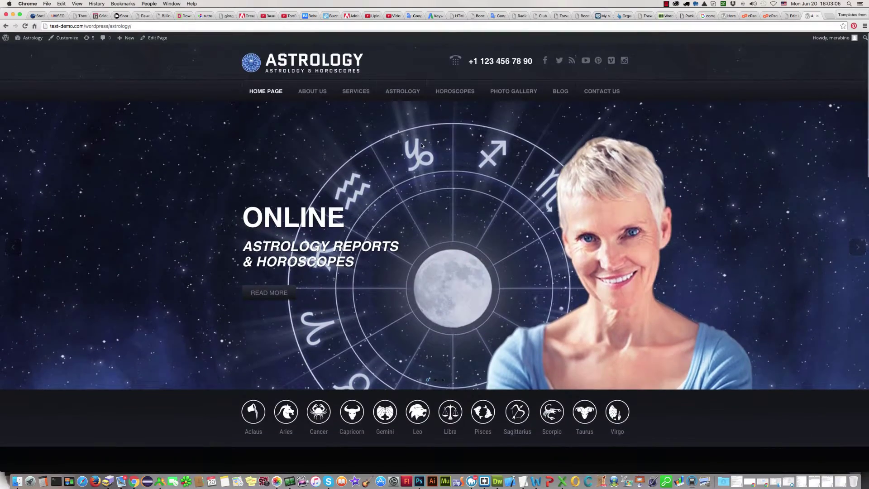
{"action": "left_click", "coordinate": [452, 93]}
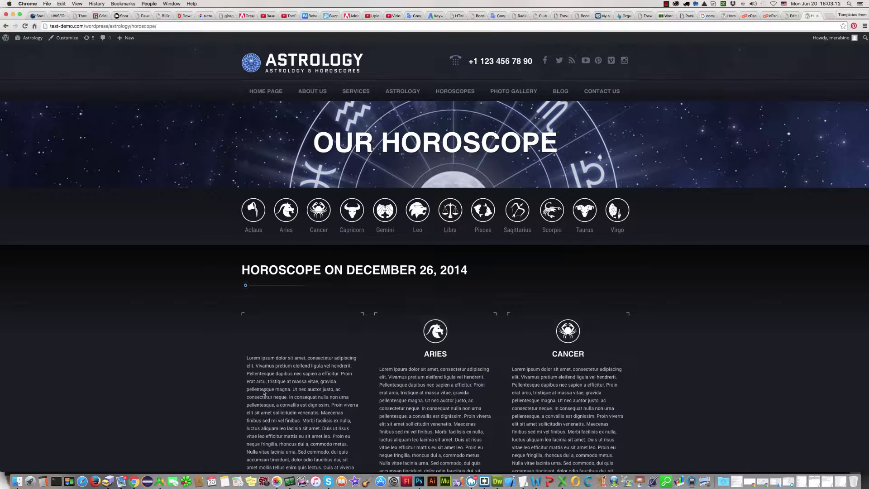
{"action": "scroll", "coordinate": [288, 436], "scroll_direction": "down", "scroll_amount": 3}
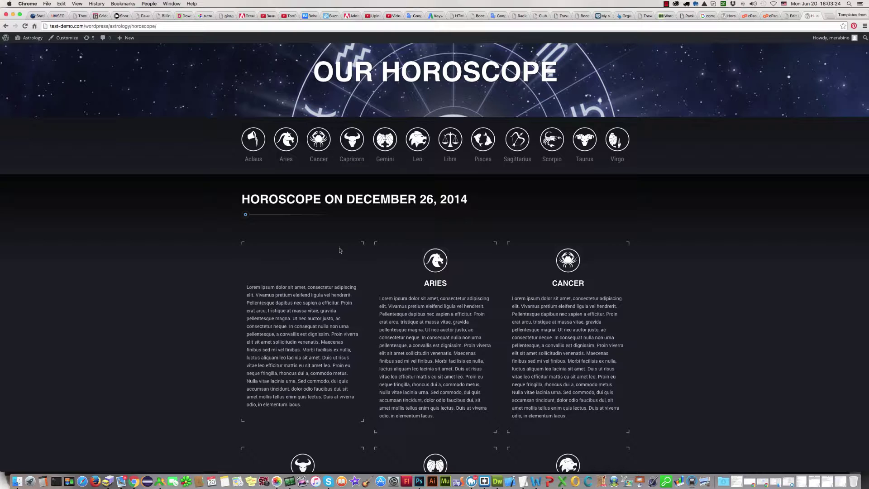
{"action": "left_click", "coordinate": [793, 16]}
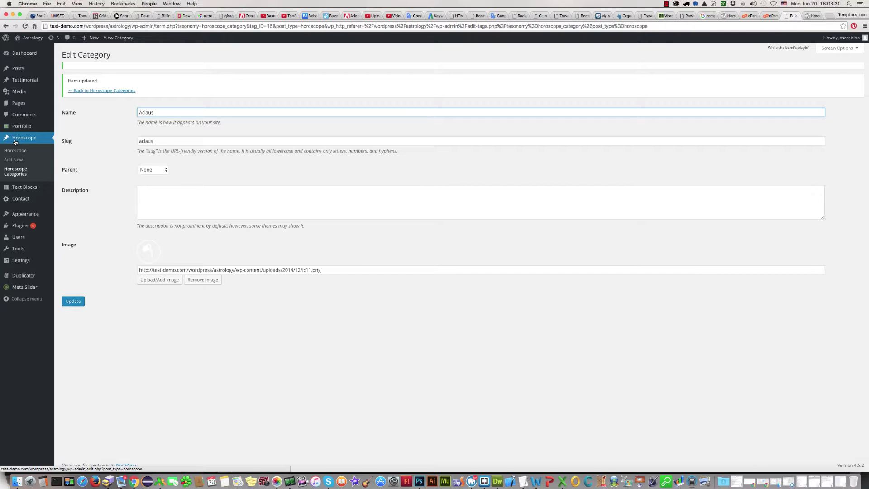
Load the astrology theme's archive-horoscope.php template in the theme file editor.
{"action": "mouse_move", "coordinate": [32, 217]}
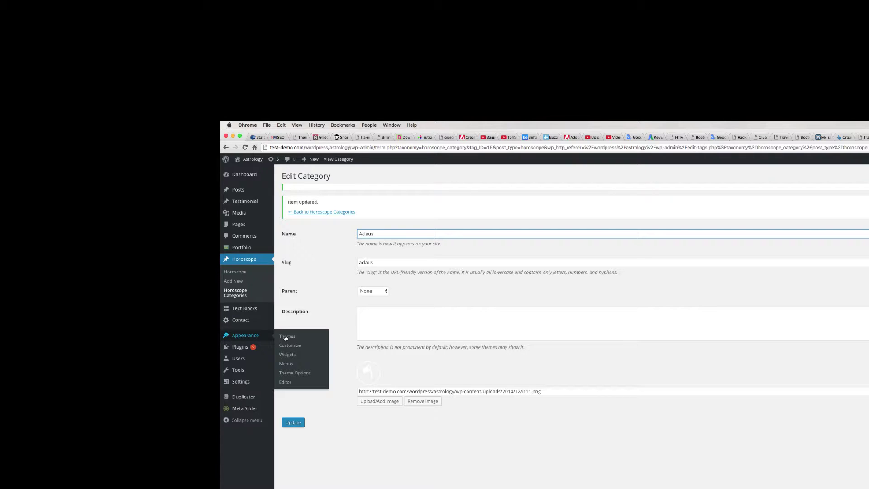
{"action": "left_click", "coordinate": [284, 383]}
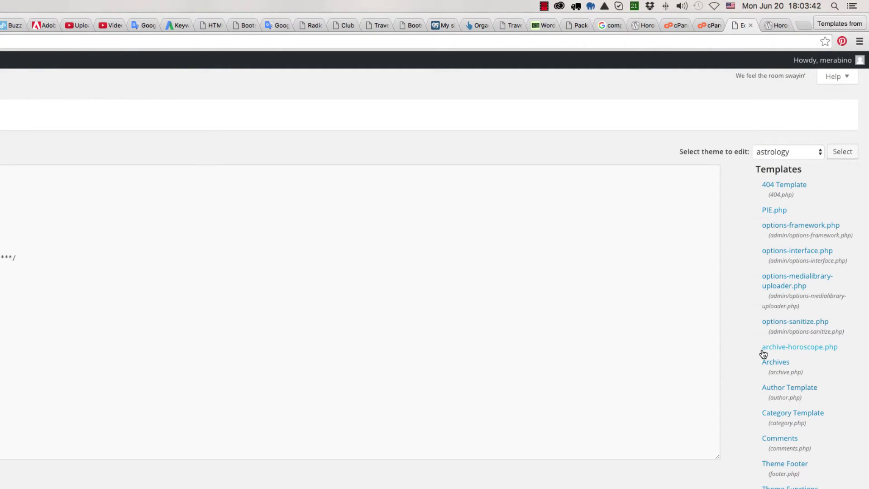
{"action": "left_click", "coordinate": [805, 348]}
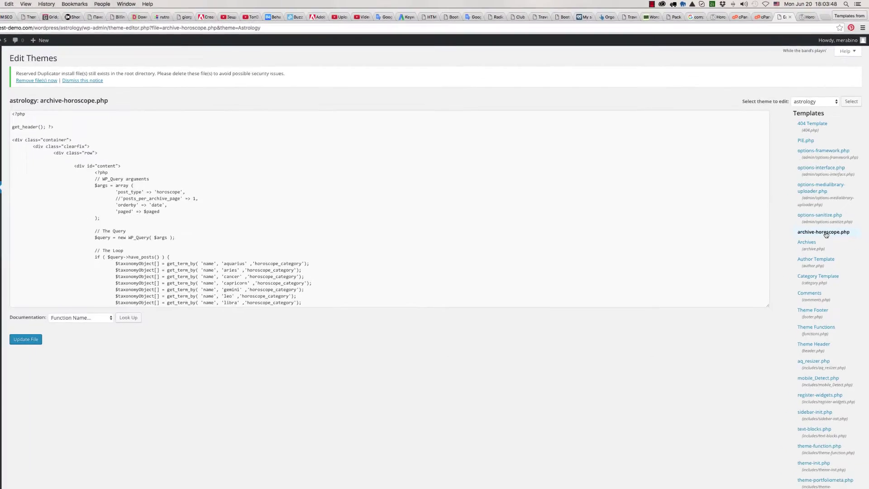
Replace 'aquarius' with 'aclaus' in the first get_term_by line and save the file.
{"action": "scroll", "coordinate": [410, 216], "scroll_direction": "down", "scroll_amount": 3}
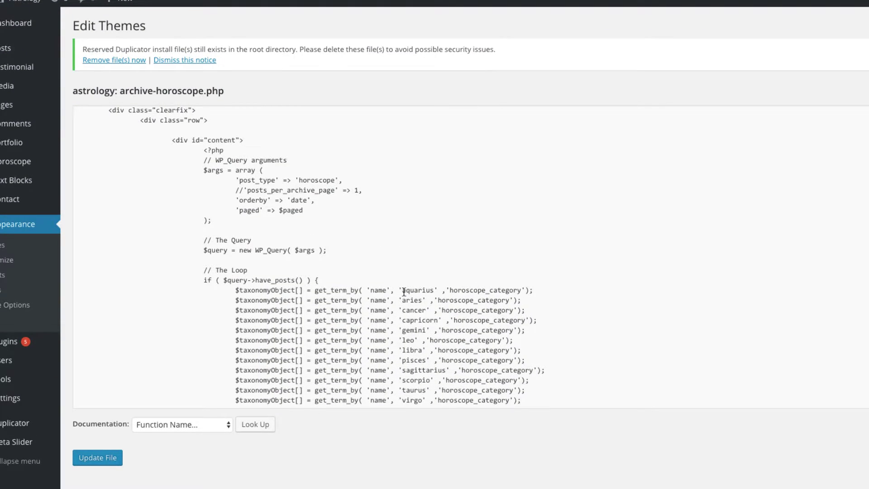
{"action": "left_click_drag", "start_coordinate": [403, 291], "coordinate": [433, 288]}
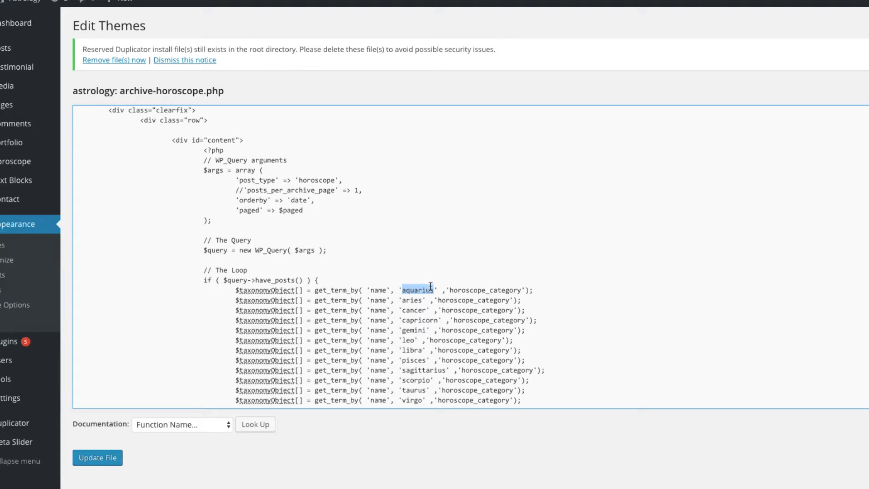
{"action": "left_click", "coordinate": [406, 290]}
{"action": "left_click_drag", "start_coordinate": [406, 290], "coordinate": [434, 289]}
{"action": "type", "text": "claus"}
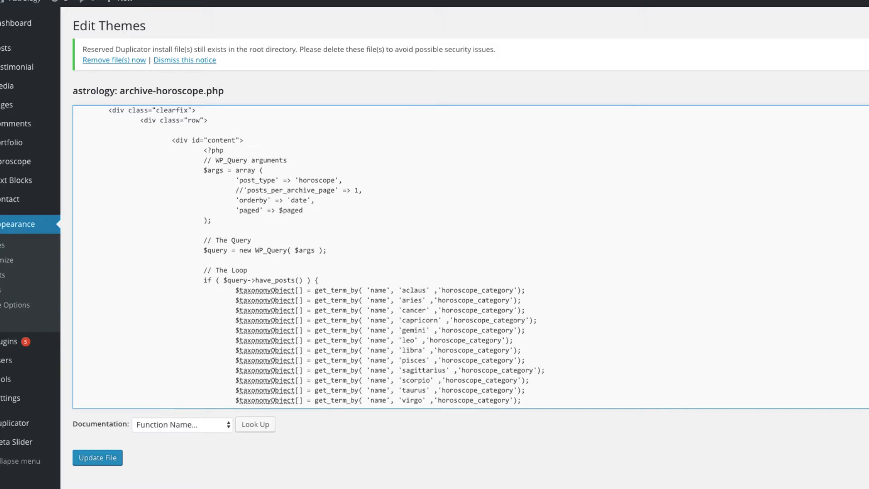
{"action": "left_click", "coordinate": [102, 458]}
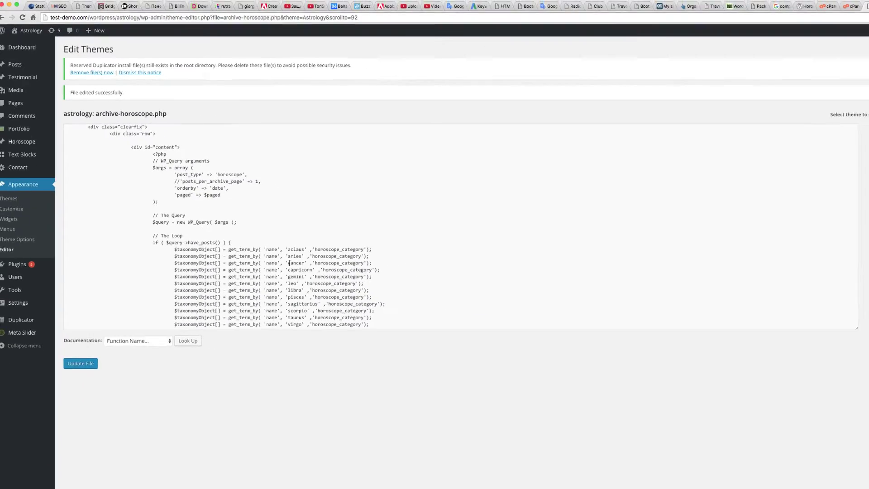
Reload the front-end horoscope page and confirm the first card is titled ACLAUS.
{"action": "left_click", "coordinate": [810, 16]}
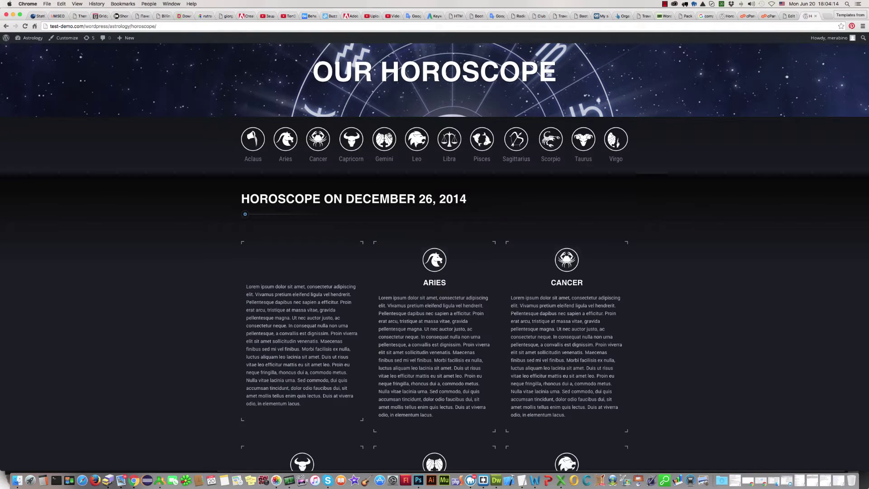
{"action": "left_click", "coordinate": [25, 26]}
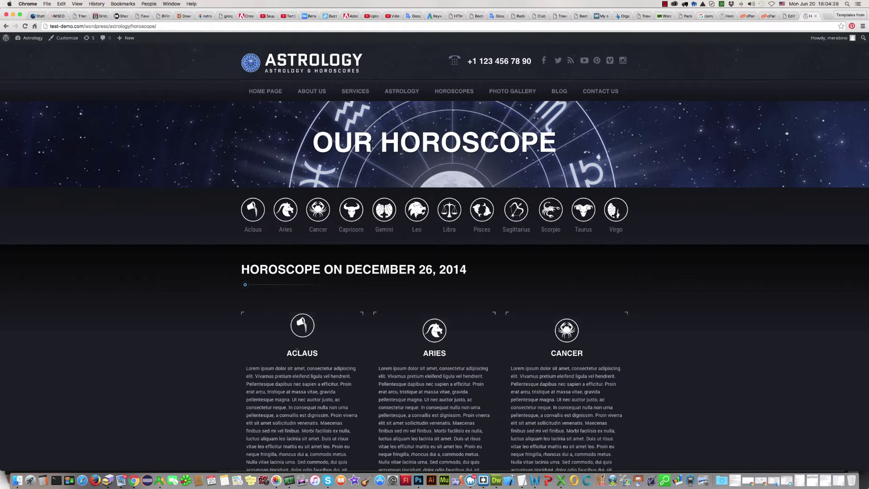
{"action": "scroll", "coordinate": [243, 161], "scroll_direction": "down", "scroll_amount": 2}
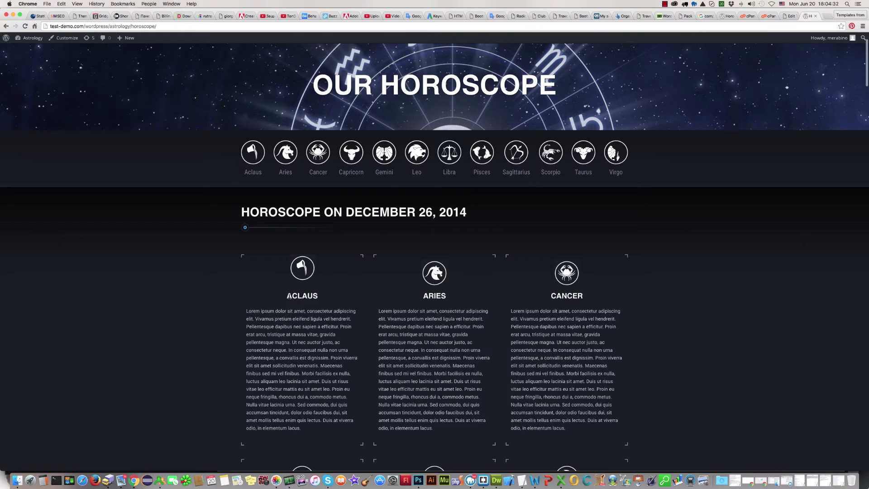
{"action": "left_click_drag", "start_coordinate": [286, 296], "coordinate": [317, 296]}
{"action": "left_click", "coordinate": [313, 294]}
{"action": "scroll", "coordinate": [279, 279], "scroll_direction": "up", "scroll_amount": 2}
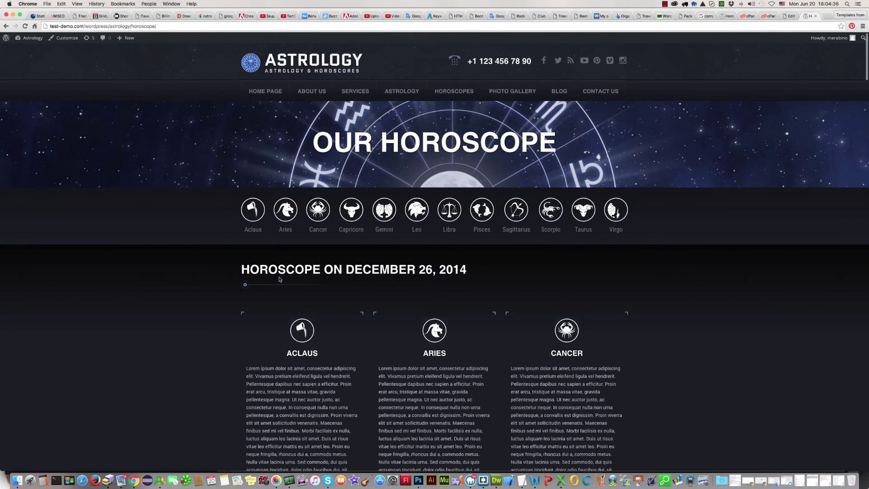